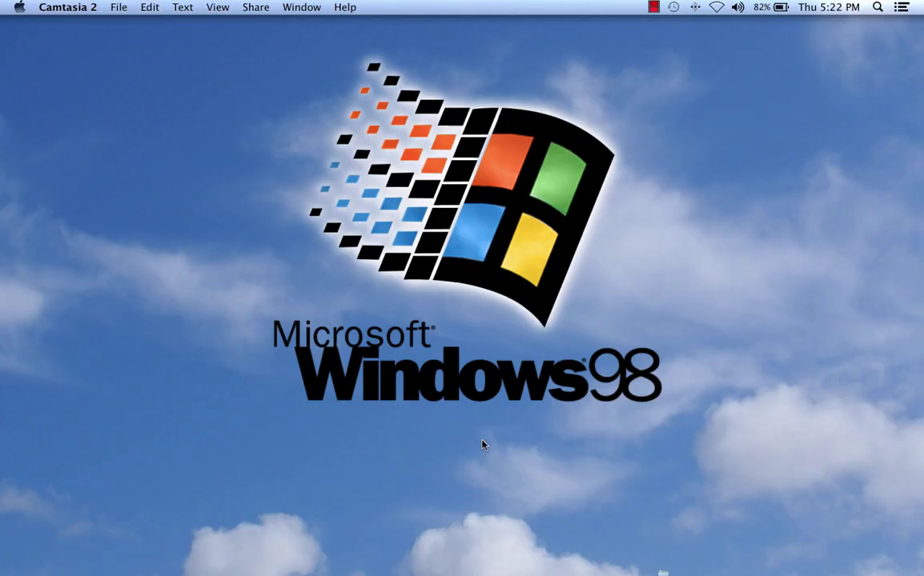
Step: Launch Serato DJ from the Dock
click(420, 558)
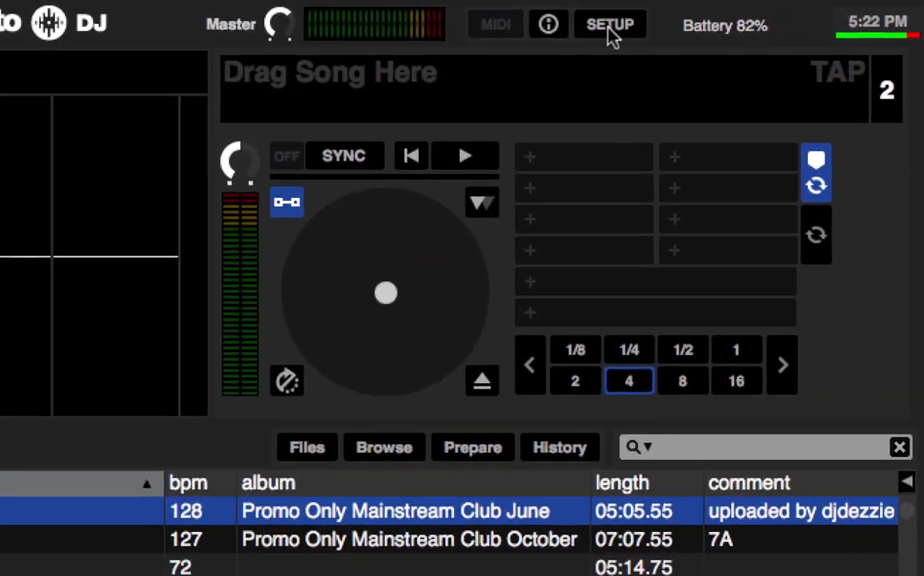
Step: Tick Enable Serato Video under Expansion Packs in Setup and return to the decks
click(609, 26)
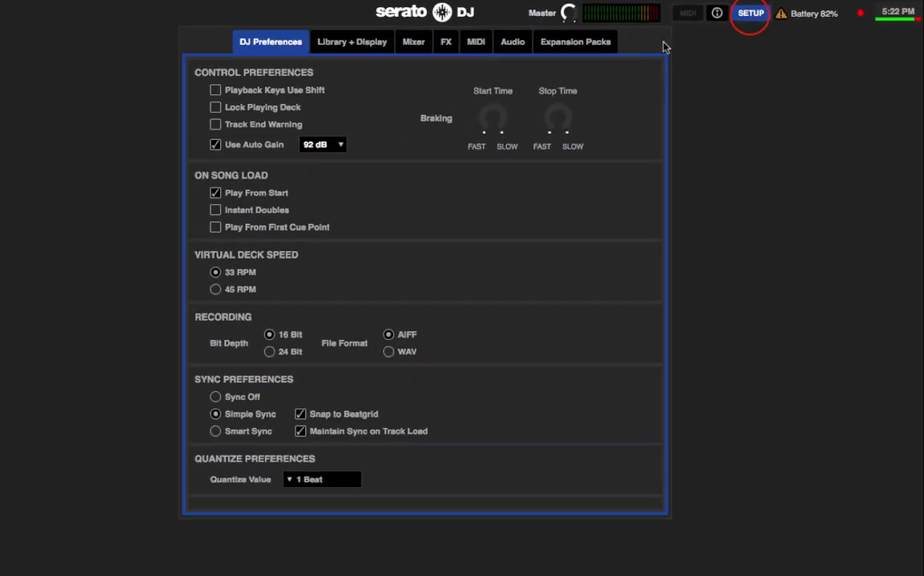
click(611, 40)
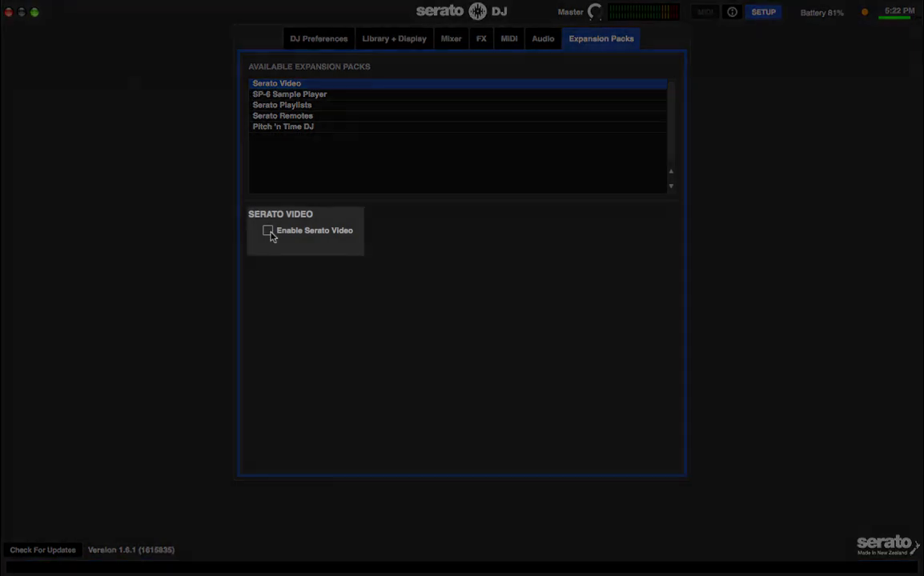
click(268, 232)
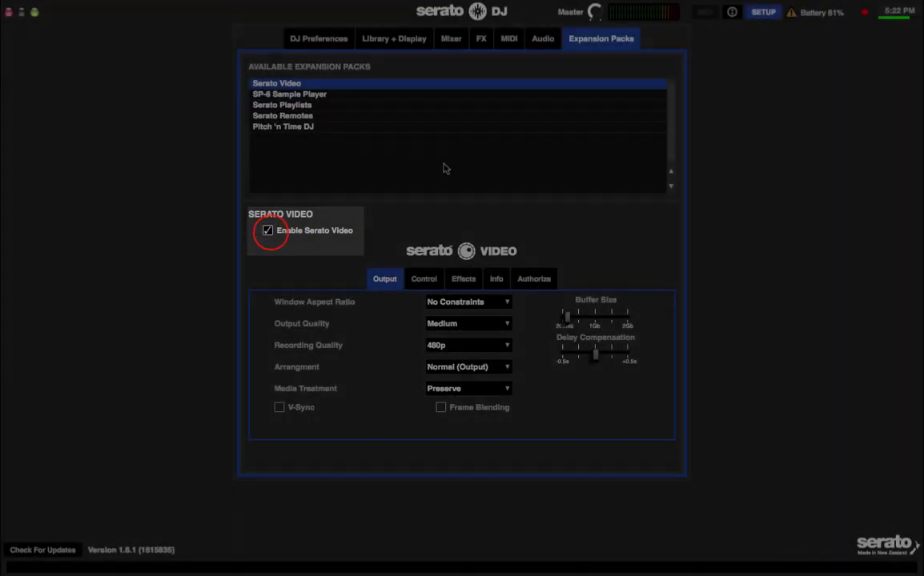
click(761, 12)
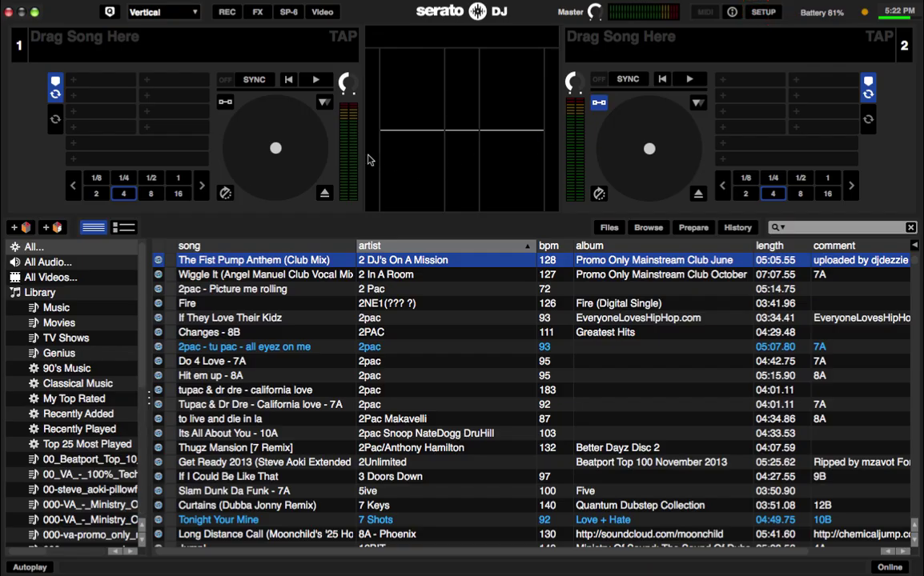
Step: Show the Video panel and load 'If I Lose Young & Beautiful' from Digital DJ Tips onto deck 1
click(316, 14)
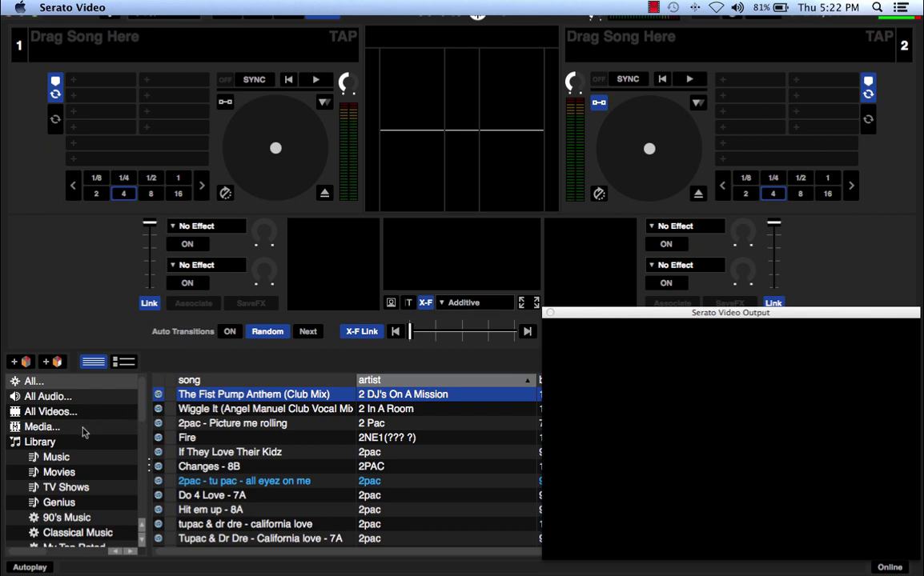
scroll(83, 432, down, 10)
scroll(83, 433, down, 10)
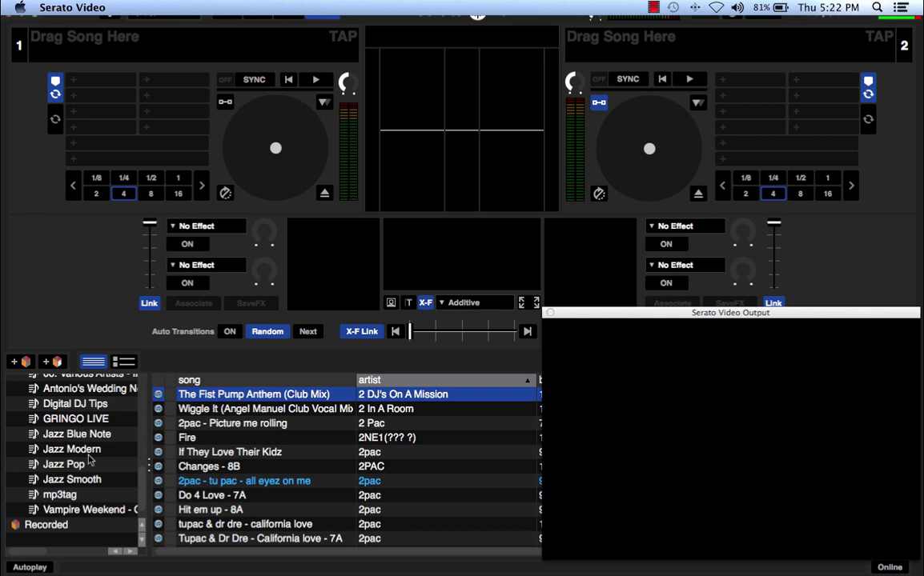
click(66, 405)
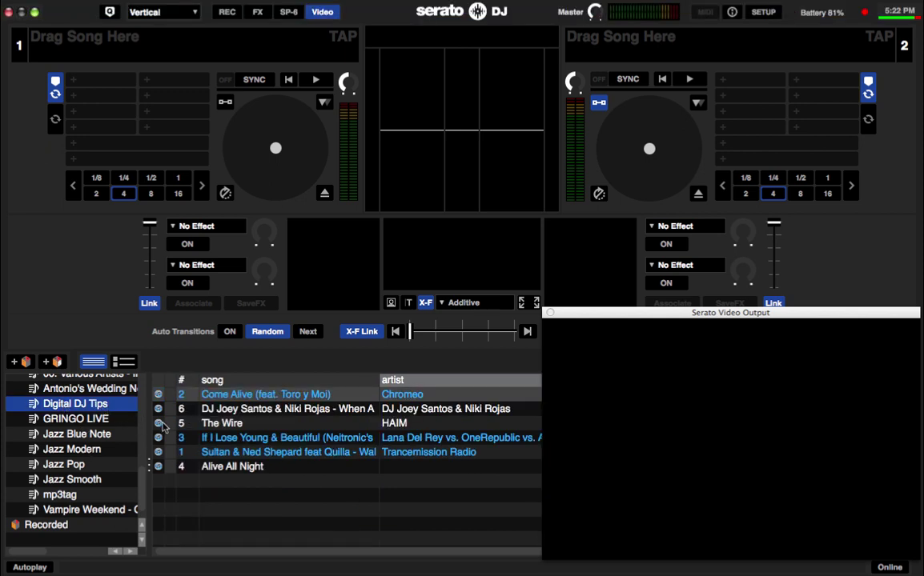
drag(255, 438, 241, 139)
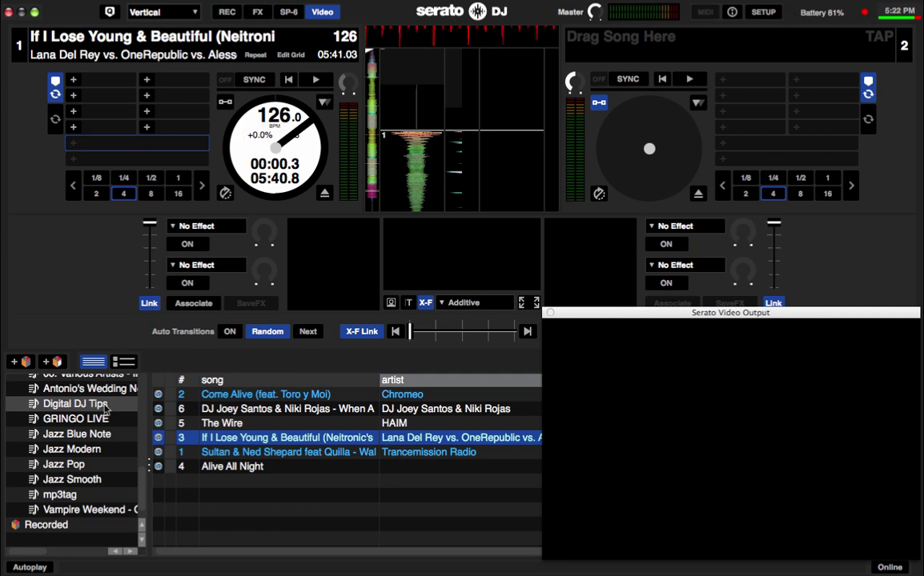
scroll(104, 412, up, 10)
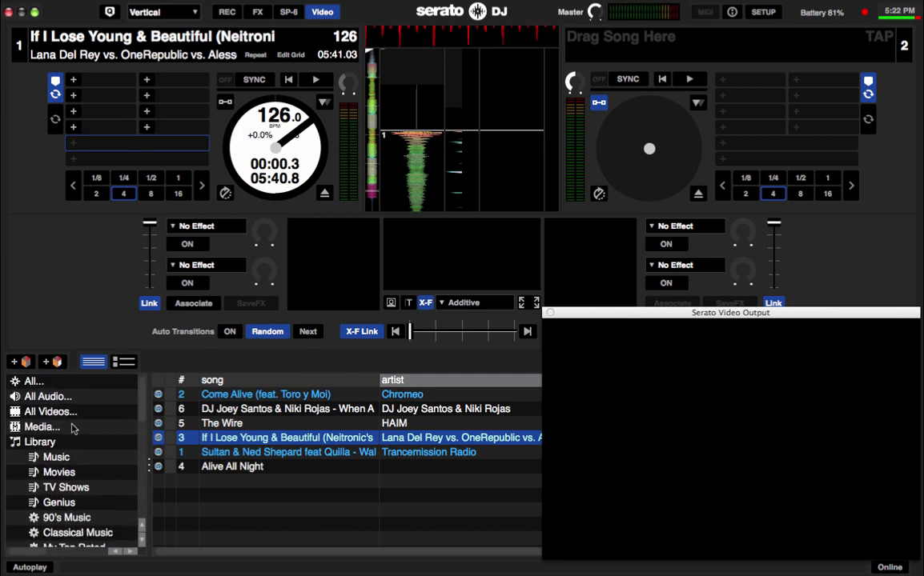
Step: Pair the ILQC Concentric Rings clip with deck 1 and start it playing
click(52, 412)
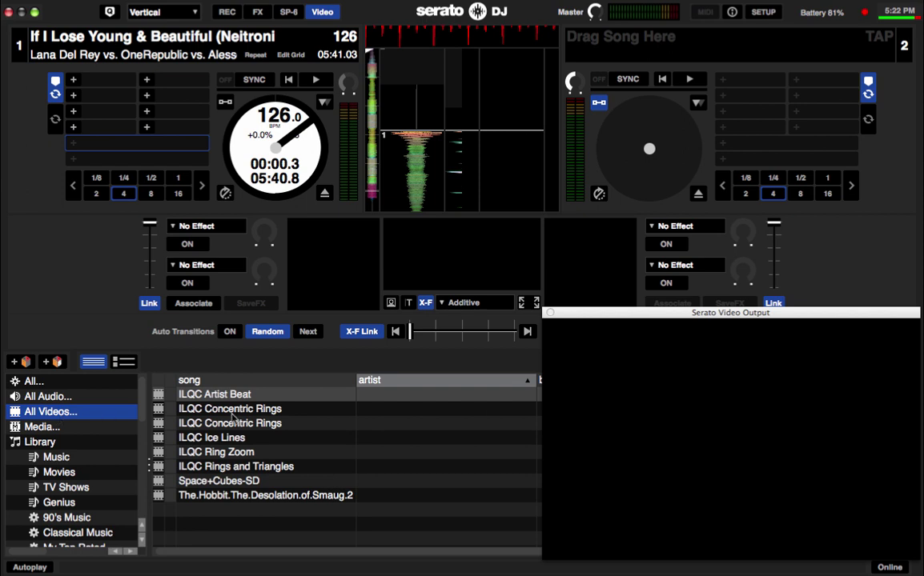
drag(231, 425, 324, 273)
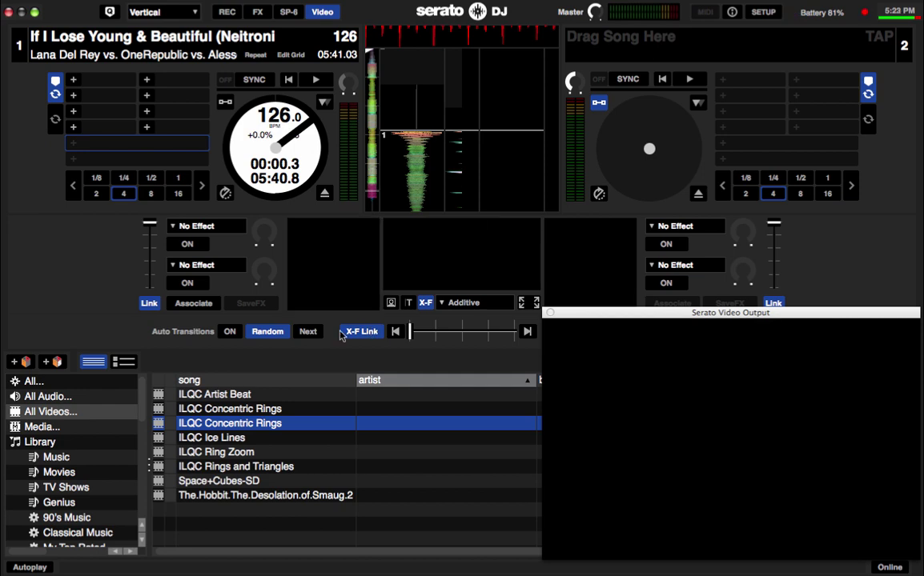
key(space)
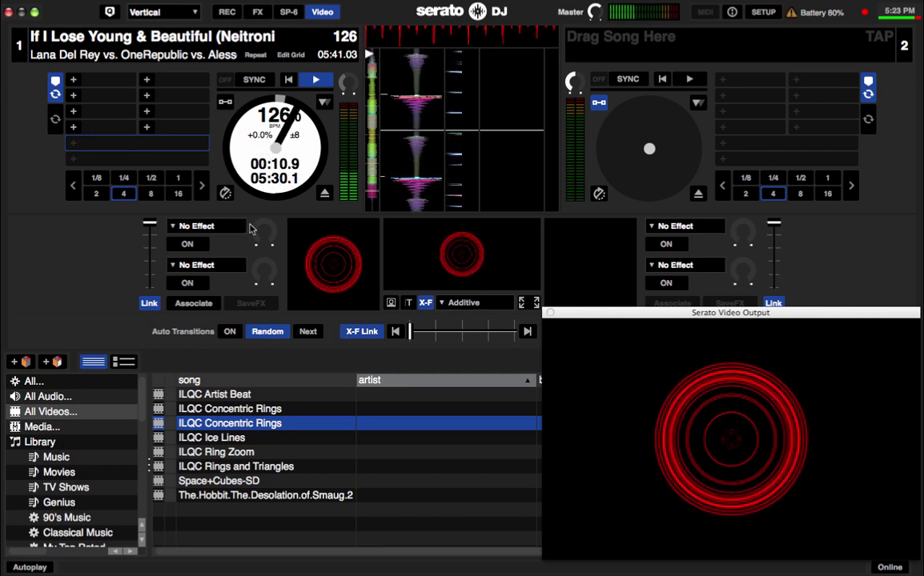
Step: Set deck 1's video effect to Lighting > Color Isolator
click(203, 228)
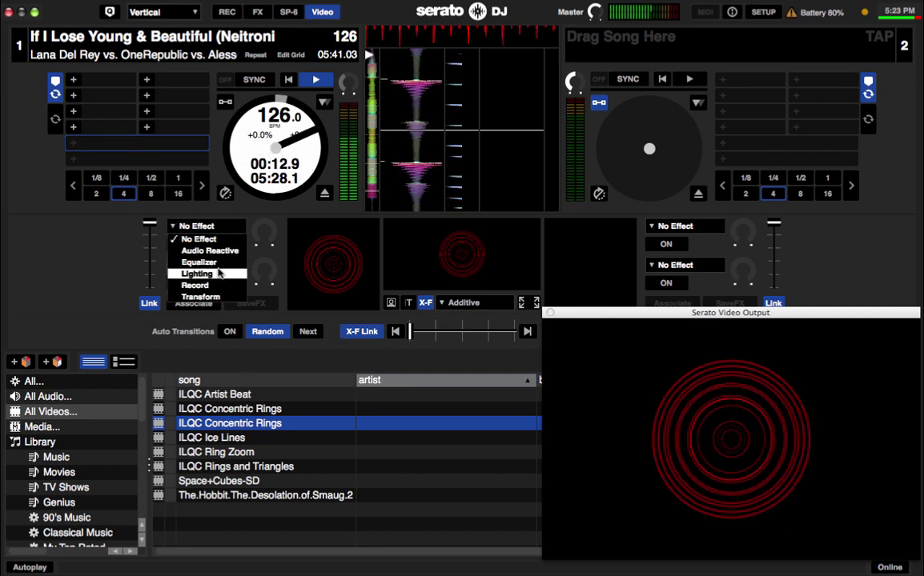
mouse_move(221, 275)
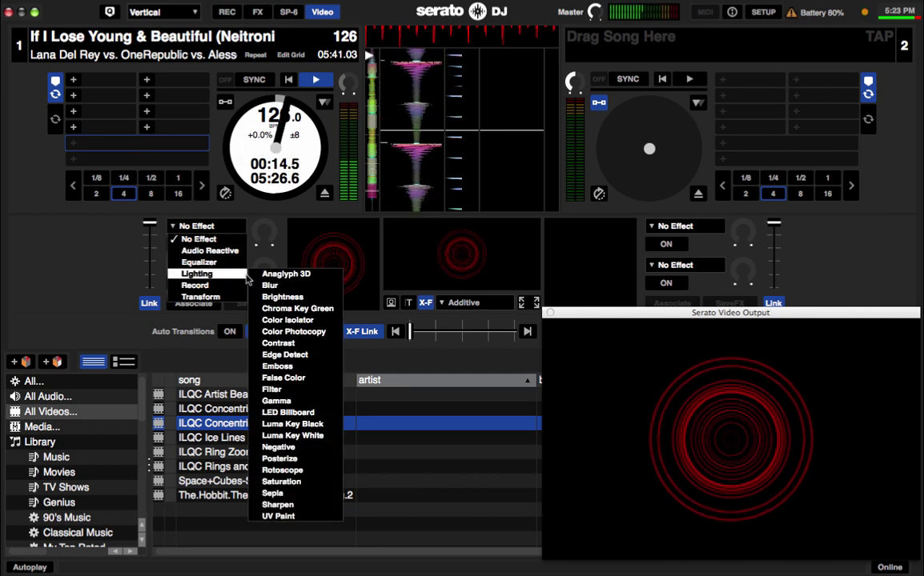
click(288, 320)
Step: Turn Color Isolator on, raise its amount to grey the rings, then switch it off and stop deck 1
click(187, 244)
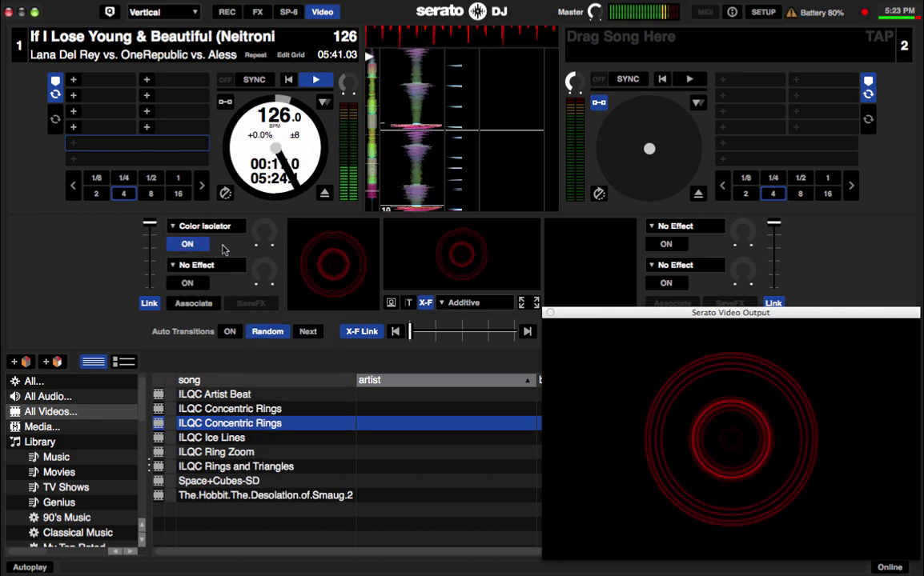
drag(255, 242, 249, 269)
click(181, 242)
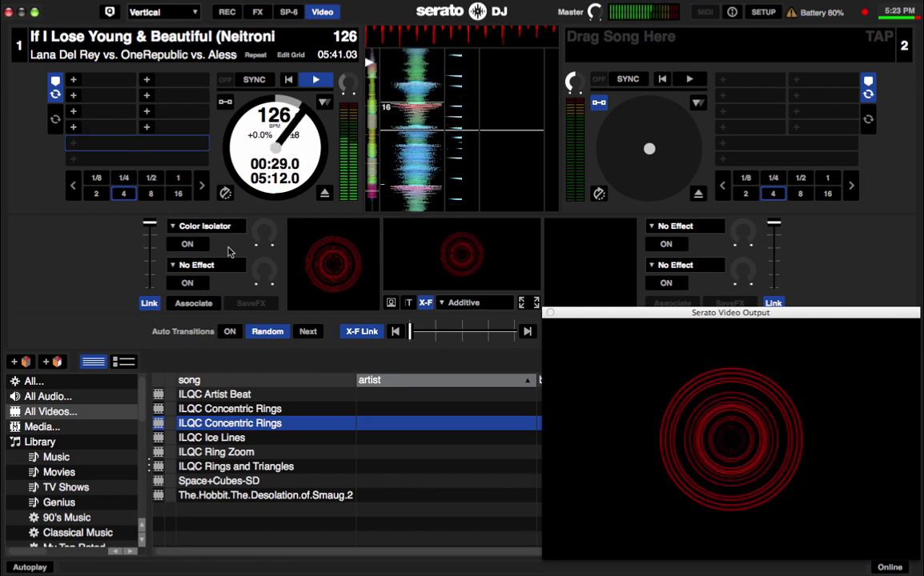
key(space)
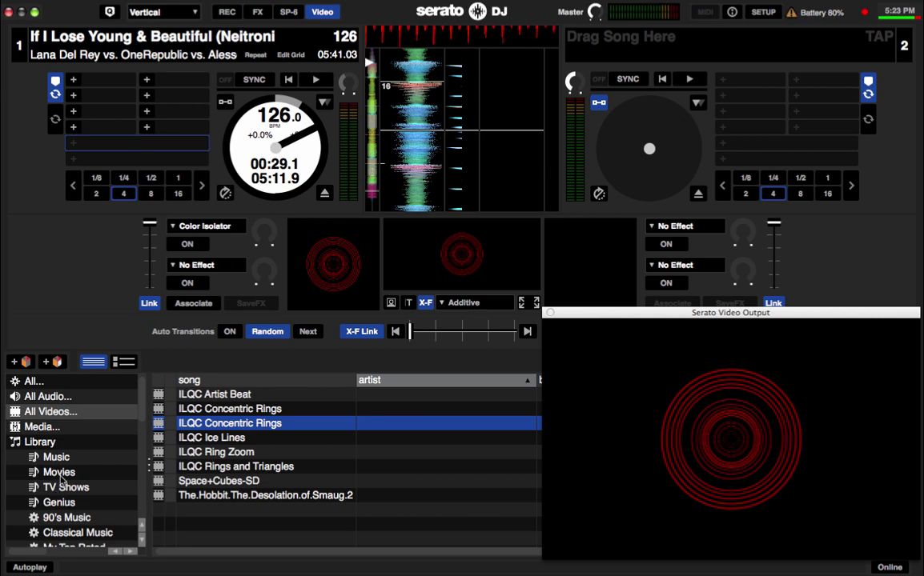
Step: Load 'Come Alive' from Digital DJ Tips onto deck 2 and pair it with ILQC Ice Lines
scroll(61, 480, down, 10)
scroll(61, 480, down, 3)
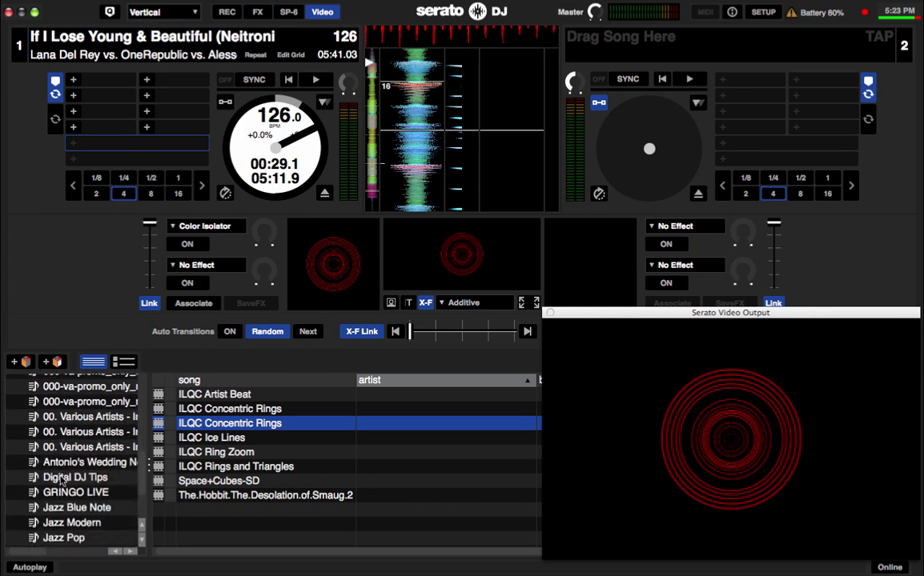
click(85, 464)
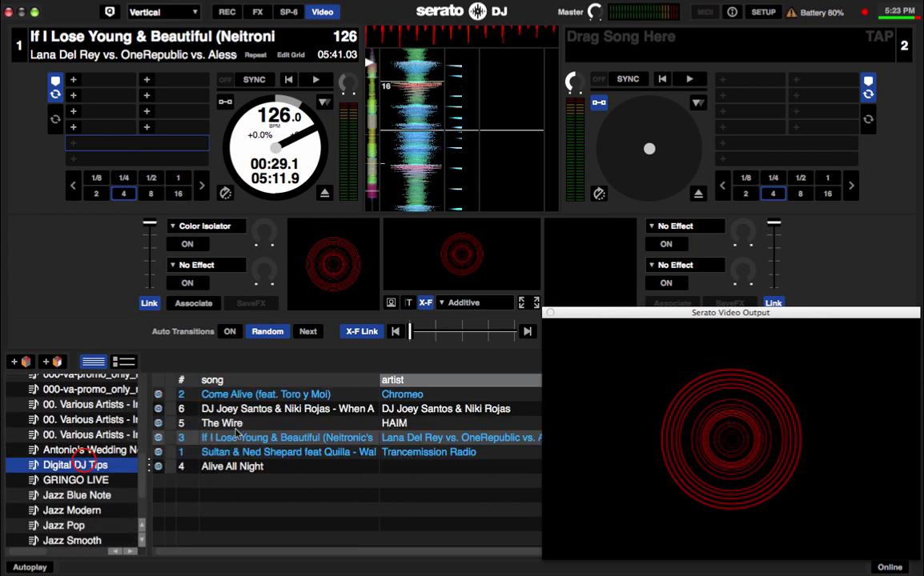
click(229, 396)
drag(230, 395, 645, 121)
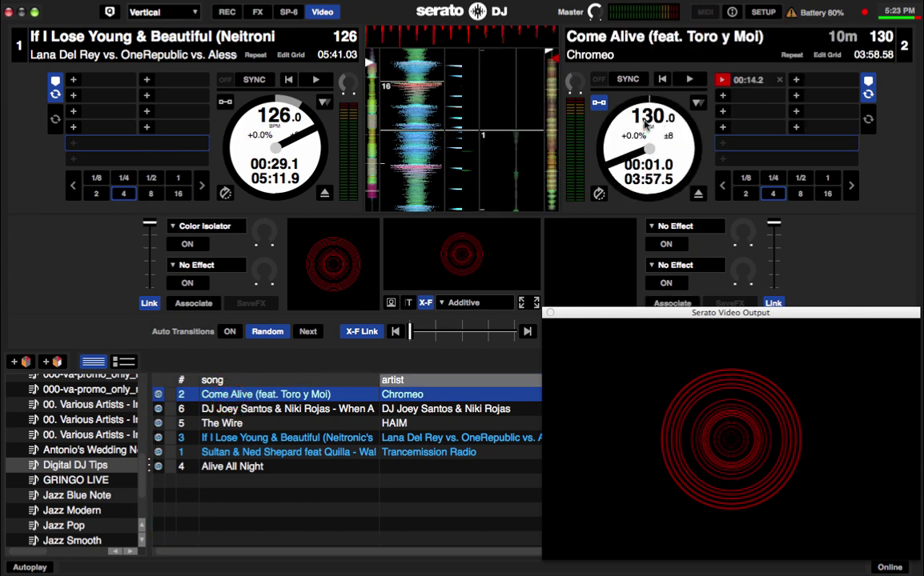
click(50, 412)
drag(232, 438, 594, 248)
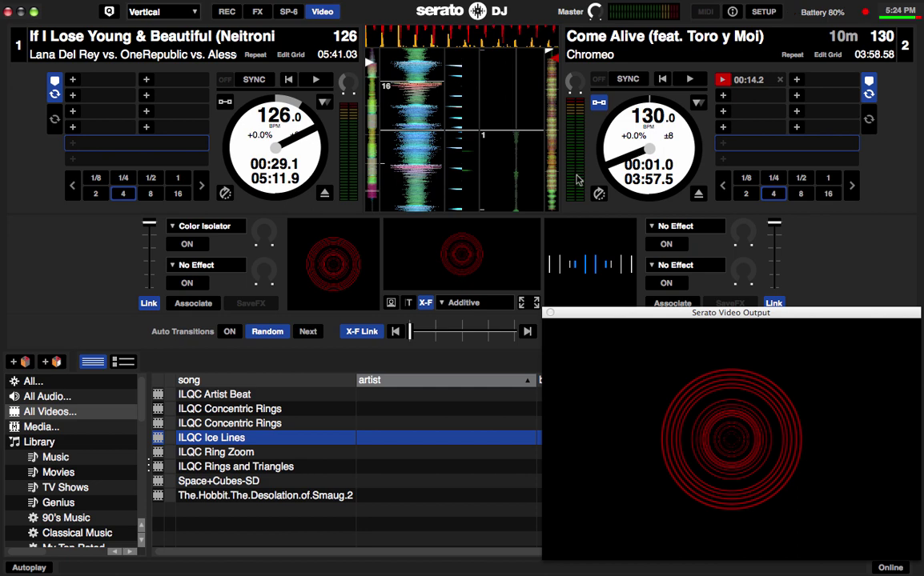
Step: Jump deck 2 to its 00:14.2 cue point and start it playing
key(6)
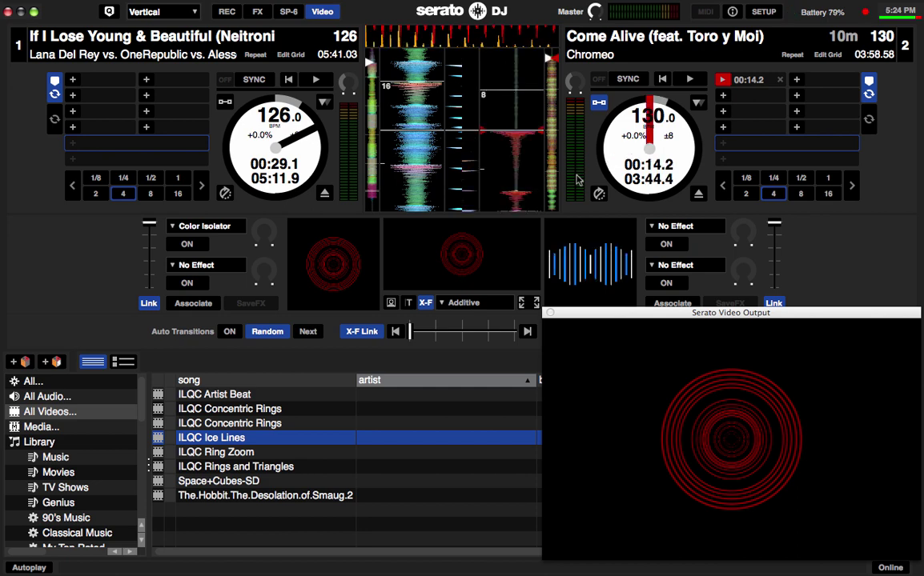
key(s)
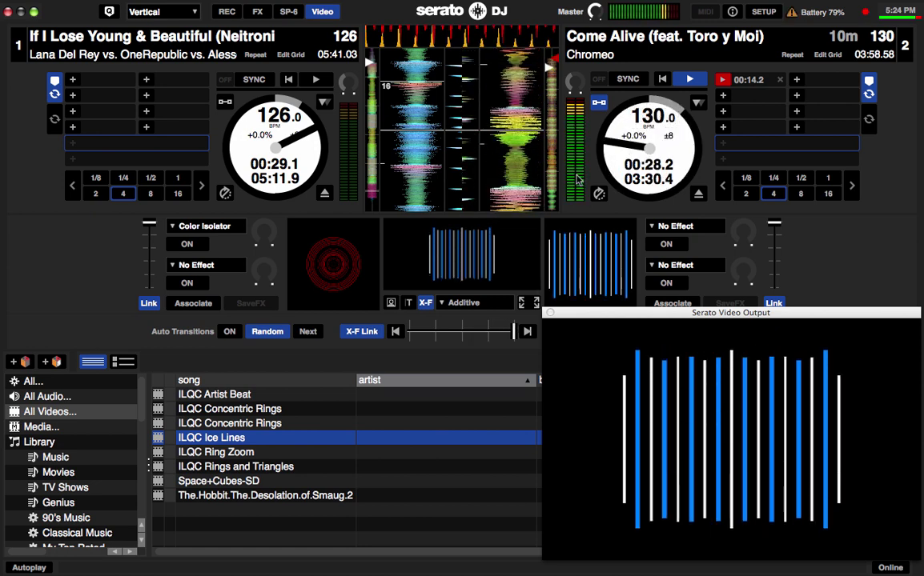
Step: Try the Center and Box H crossfader transitions, then settle on Grid Sequence
click(480, 302)
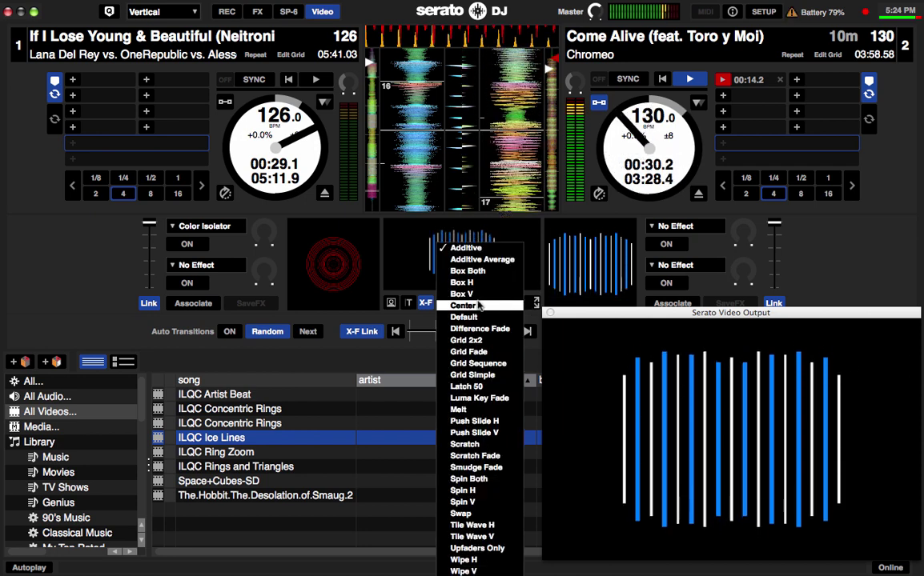
click(464, 306)
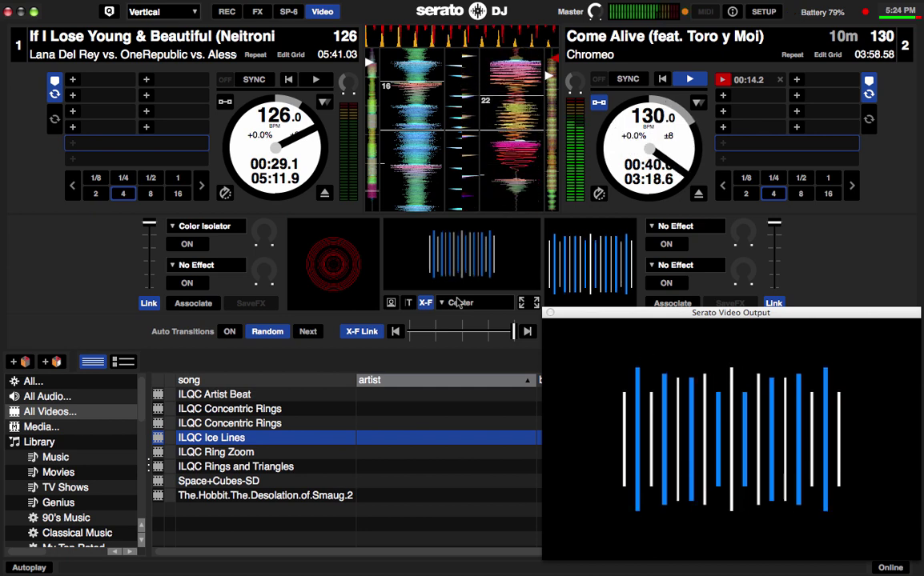
click(458, 301)
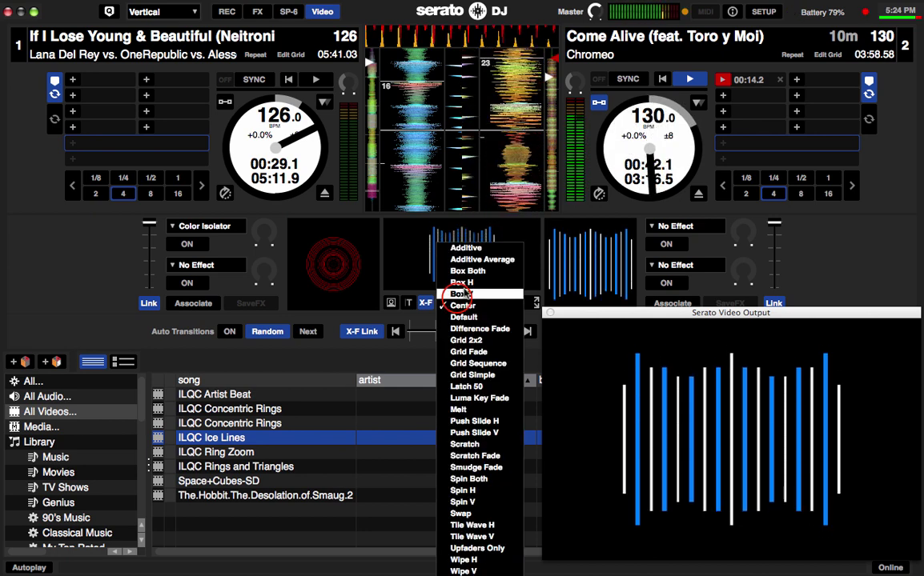
click(466, 284)
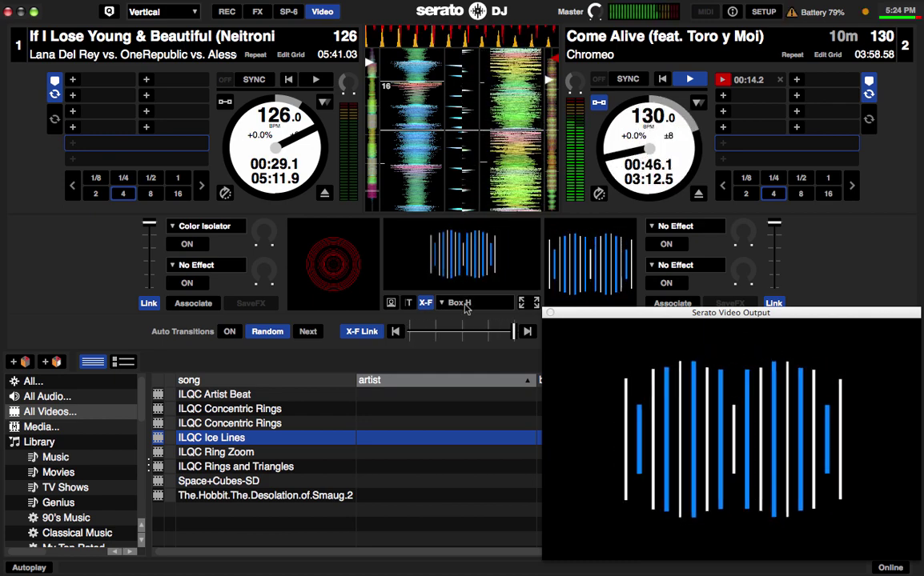
click(465, 304)
click(478, 364)
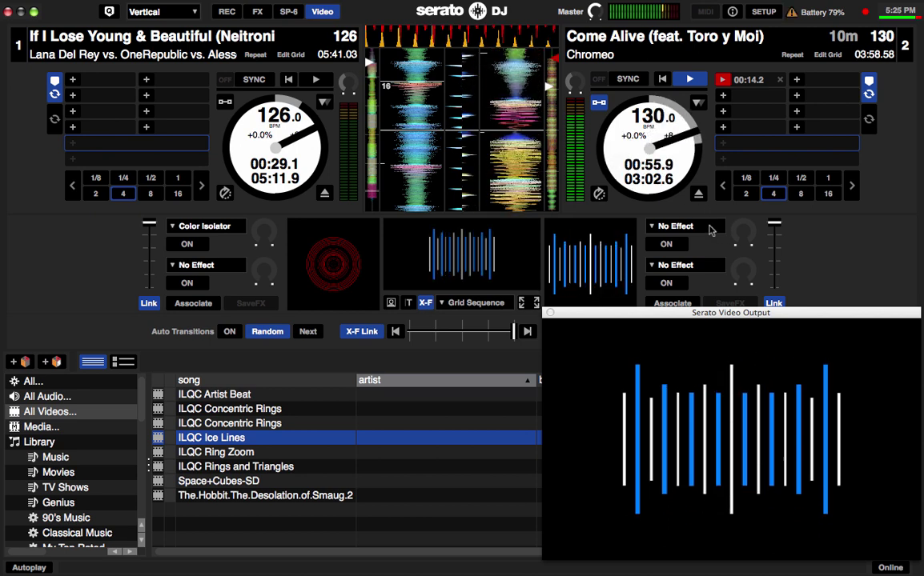
Step: Apply the Audio Reactive > Analyzer effect to deck 2's video
click(675, 225)
mouse_move(709, 252)
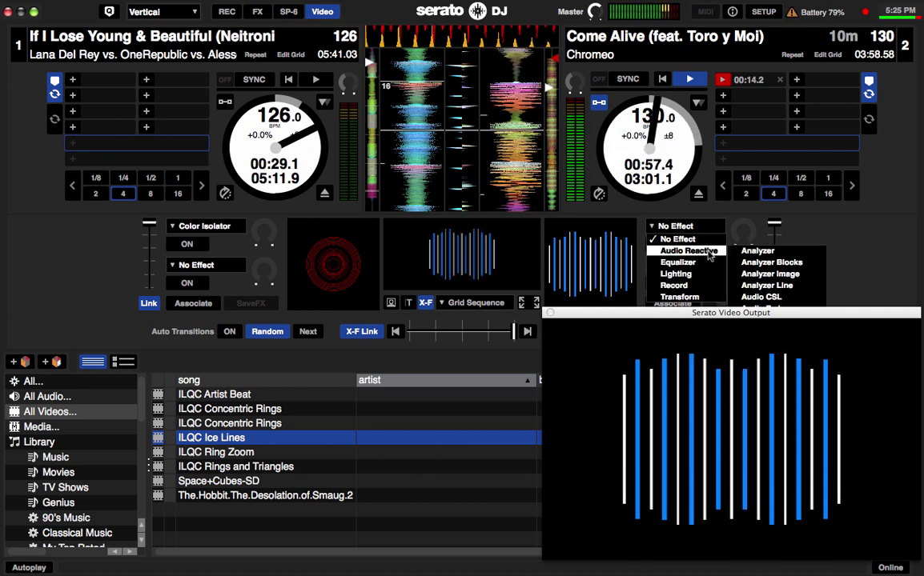
click(760, 253)
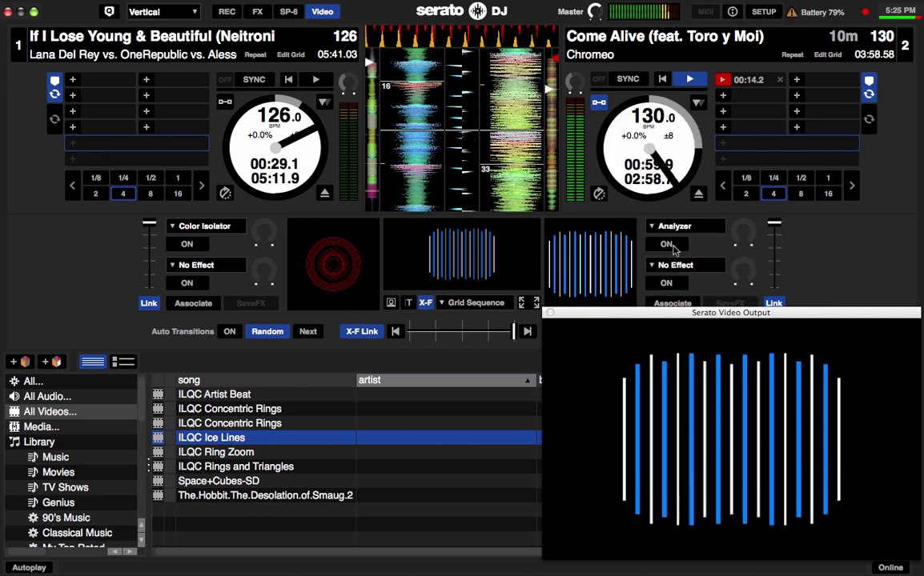